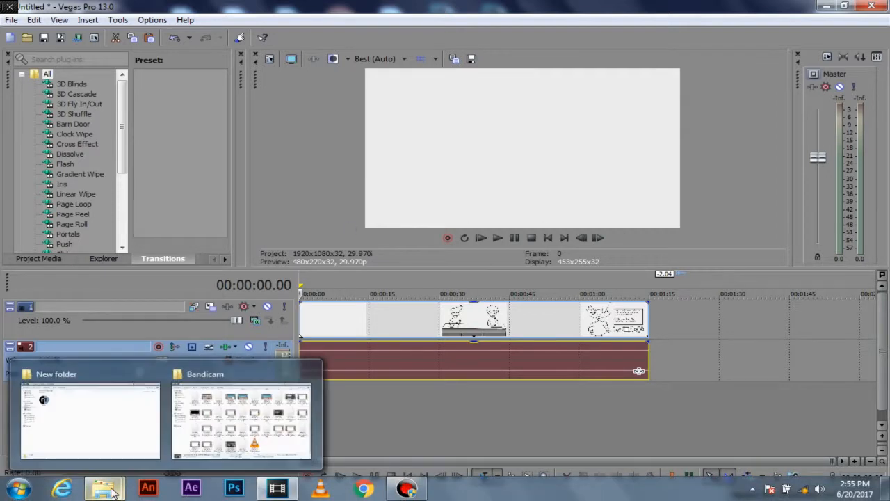
Drag ft.png from the Explorer folder onto Vegas Pro and over its timeline.
left_click(90, 421)
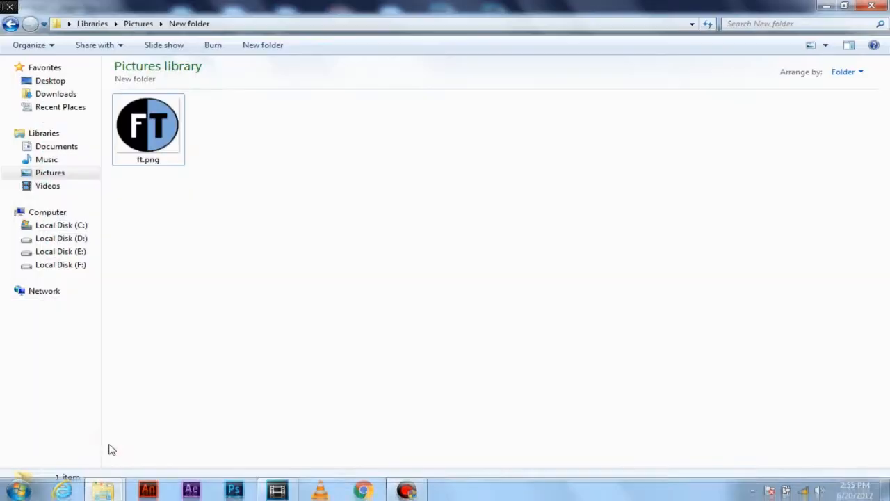
left_click(148, 128)
left_click_drag(159, 120, 296, 495)
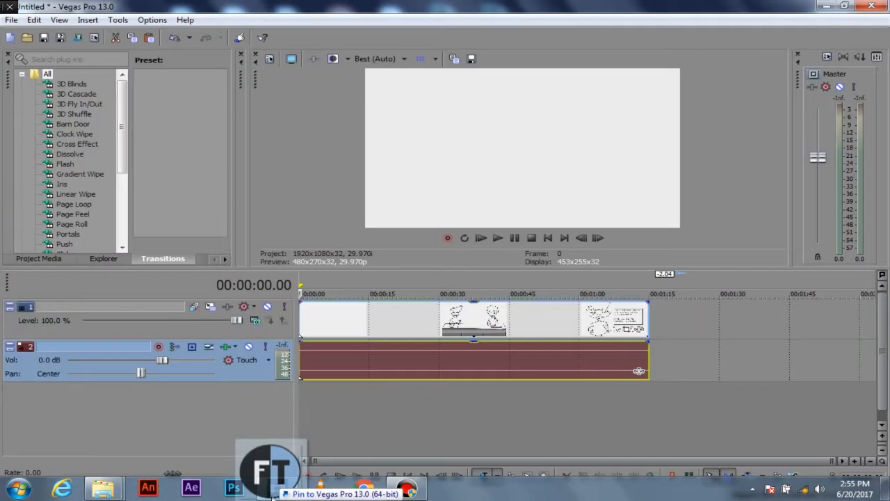
left_click_drag(295, 495, 395, 301)
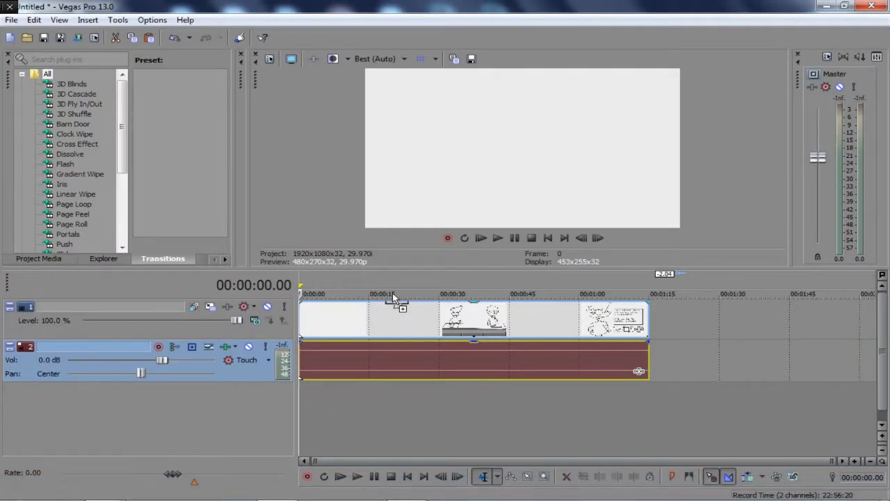
Drop ft.png on a new top track, stretch its start to 00:00:00, and bring up Event Pan/Crop.
left_click_drag(395, 300, 395, 301)
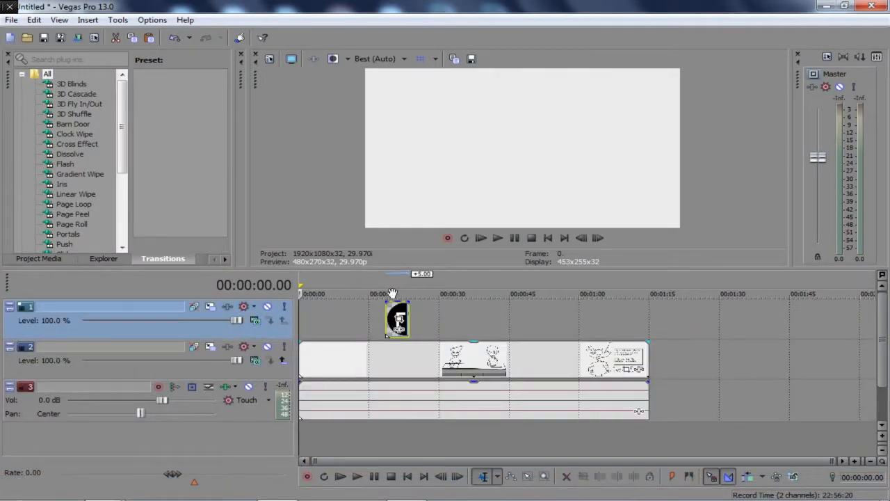
left_click(393, 317)
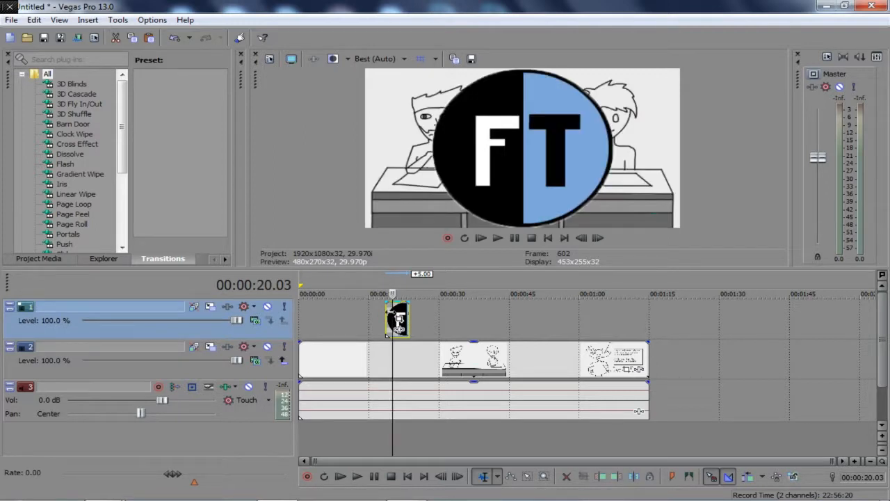
left_click_drag(387, 322, 301, 321)
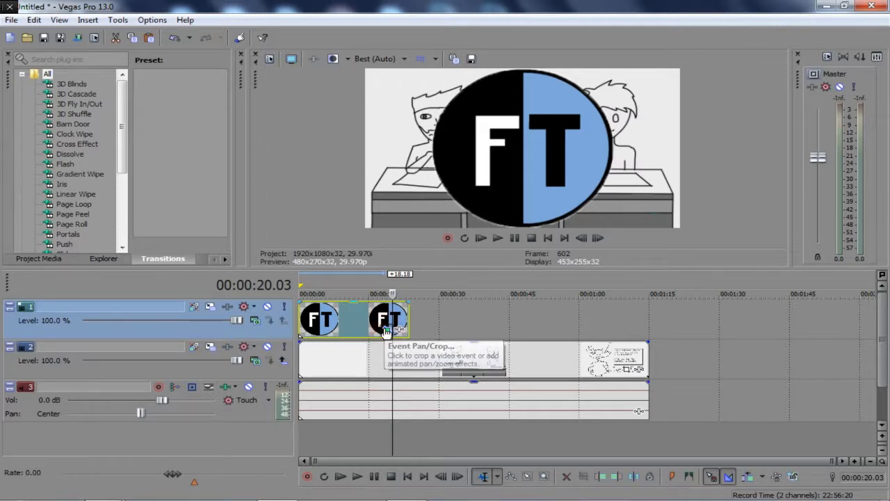
left_click(387, 331)
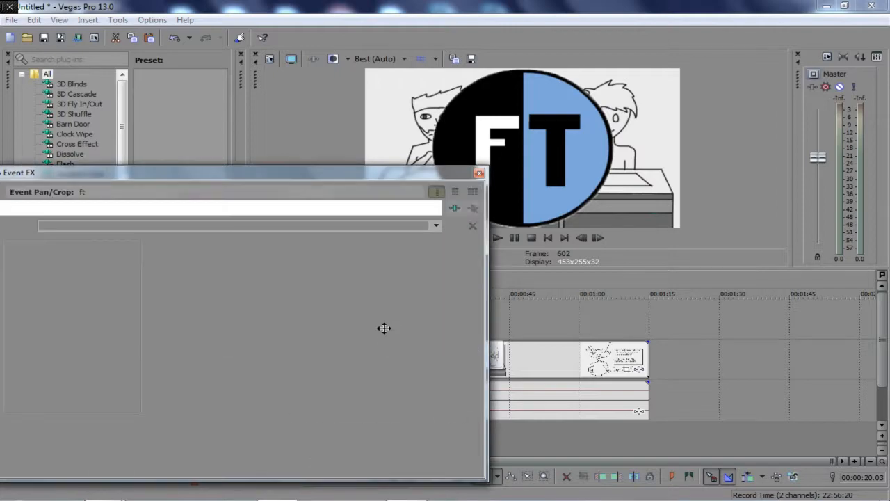
scroll(347, 328, "down", 2)
scroll(347, 327, "down", 2)
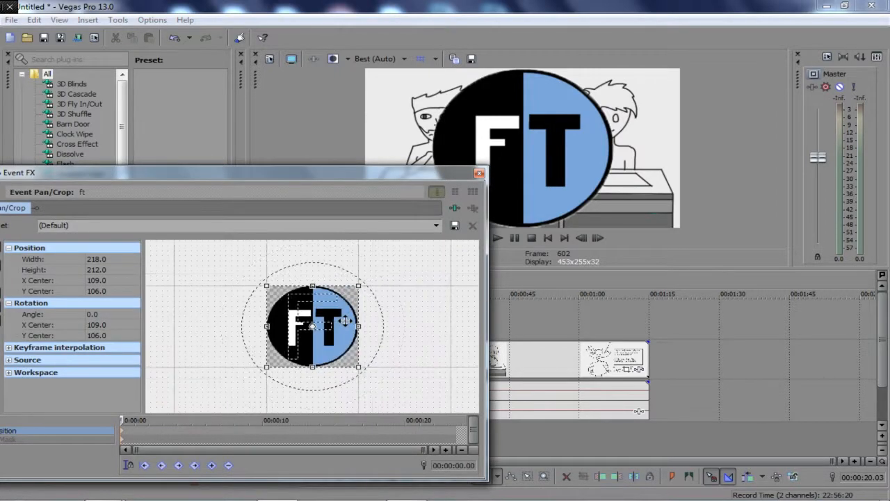
scroll(346, 324, "down", 1)
scroll(345, 321, "down", 2)
scroll(346, 322, "down", 1)
scroll(346, 321, "down", 1)
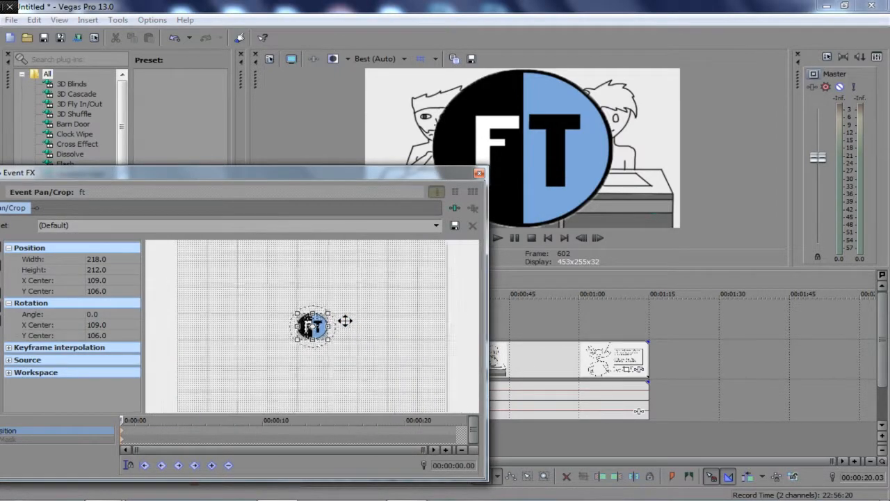
scroll(346, 321, "down", 1)
scroll(346, 321, "down", 1)
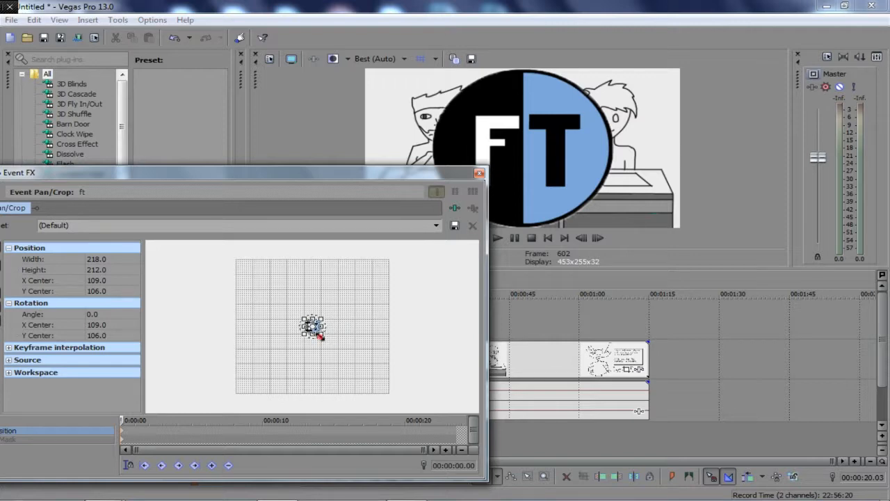
Shrink the logo to a small centred badge and close Event Pan/Crop.
left_click_drag(320, 337, 370, 381)
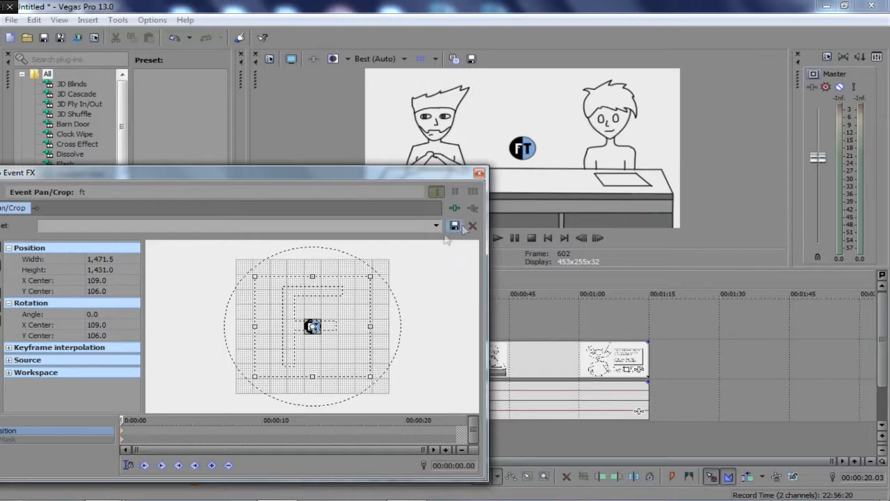
left_click(479, 173)
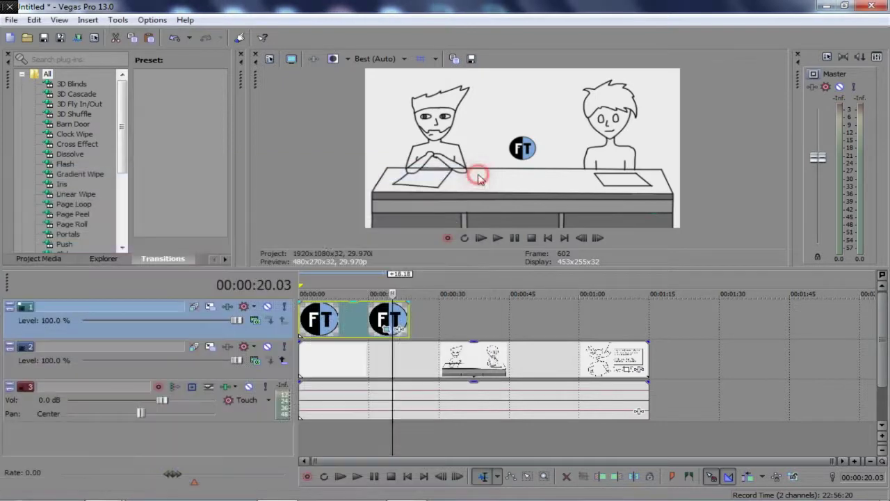
Switch track 1 compositing to 3D Source Alpha and bring up its Track Motion window.
left_click(255, 320)
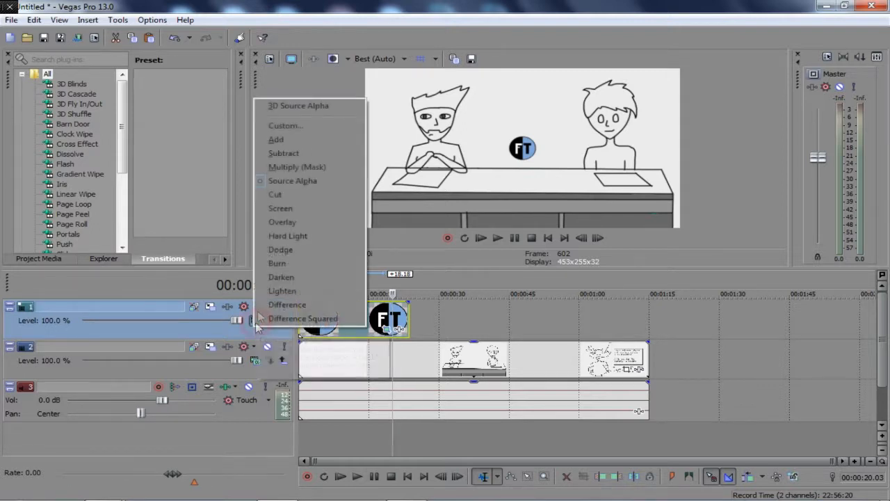
left_click(292, 105)
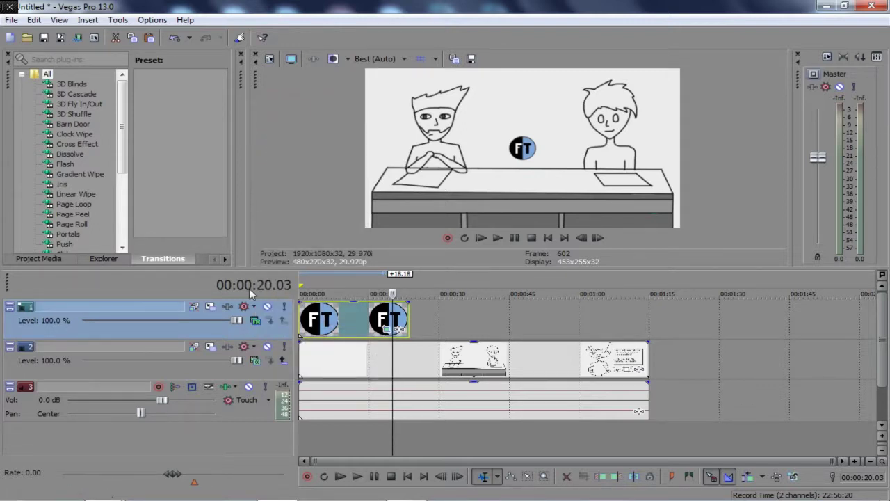
left_click(212, 307)
left_click_drag(556, 95, 263, 5)
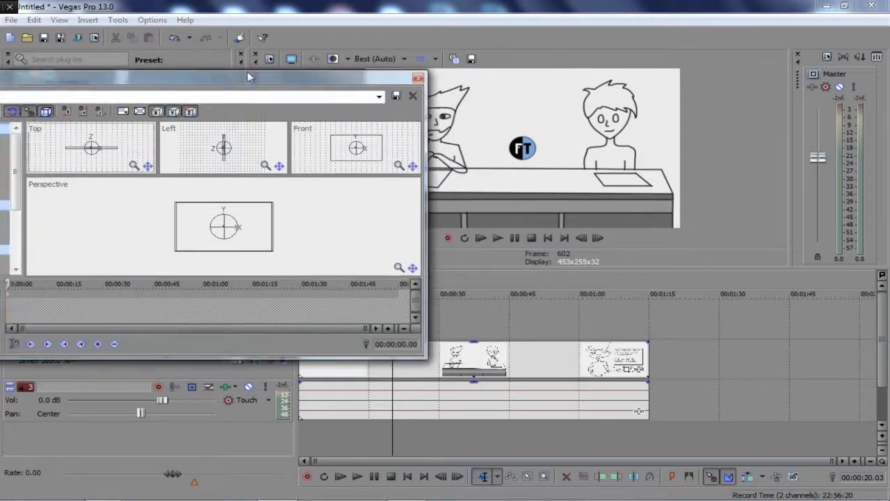
Move the logo's perspective rectangle into the bottom-right corner of the frame.
left_click(264, 149)
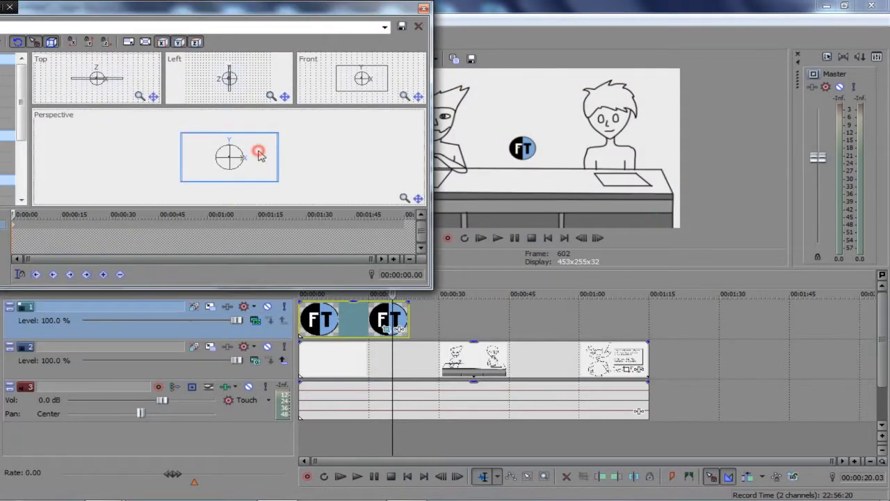
left_click_drag(270, 160, 304, 175)
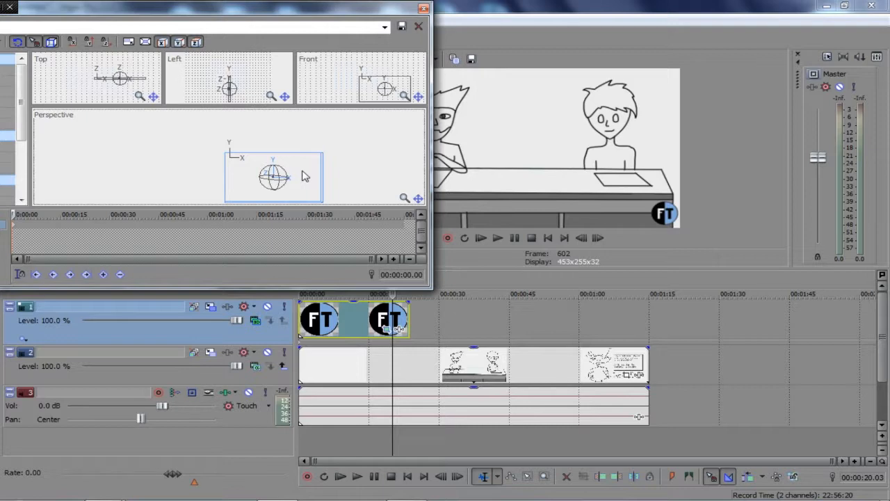
left_click_drag(304, 175, 303, 174)
Close Track Motion and scrub back to the start to preview the watermark.
left_click(425, 9)
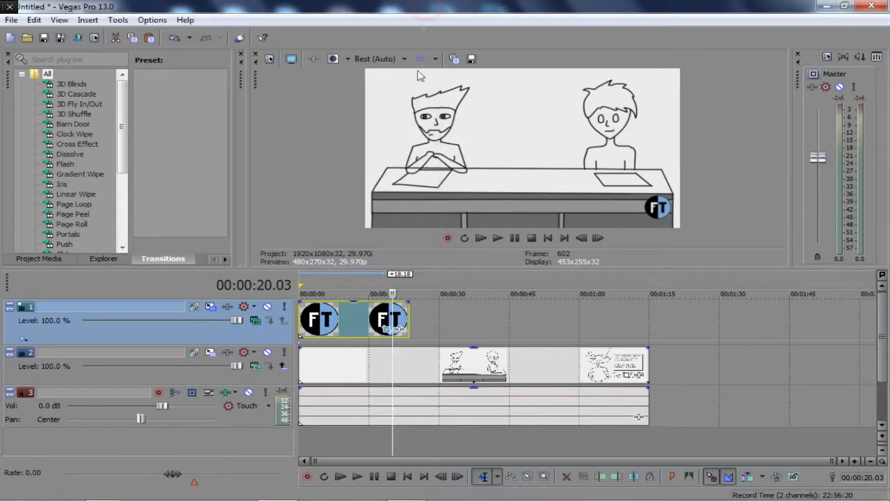
left_click(370, 354)
left_click_drag(369, 355, 301, 360)
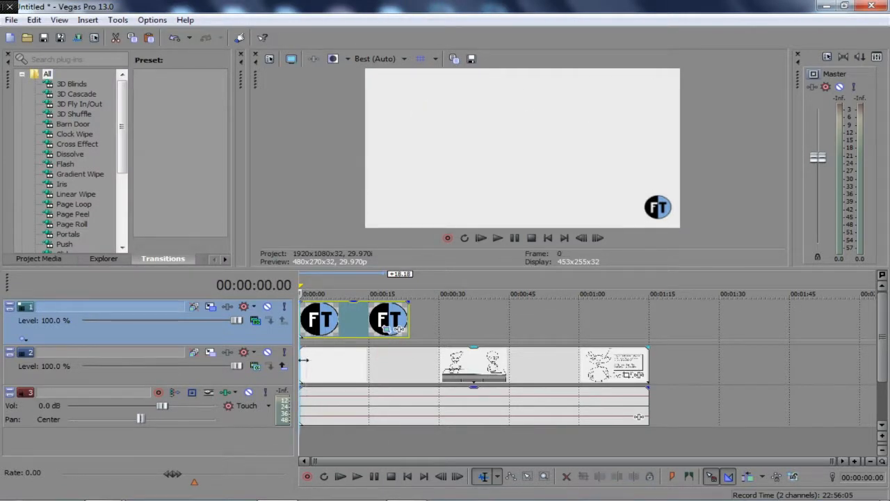
left_click_drag(301, 360, 312, 361)
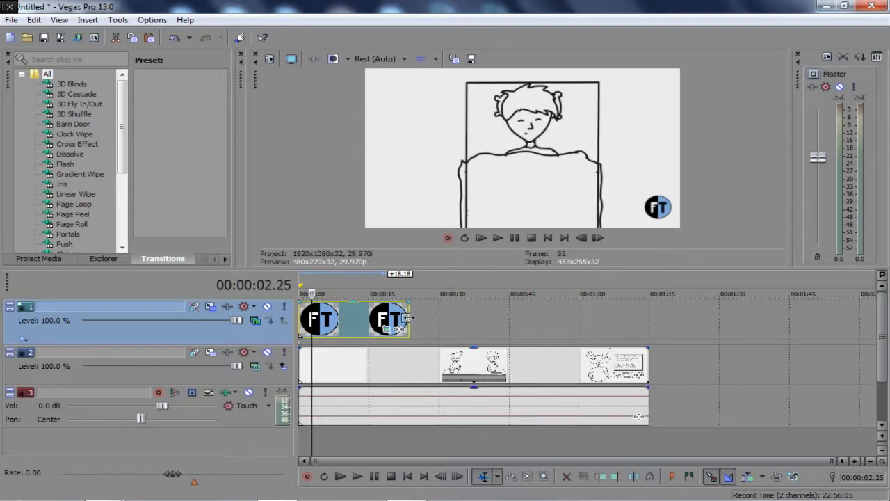
Stretch the logo event to the video's end and play through to check the watermark.
left_click_drag(410, 322, 648, 328)
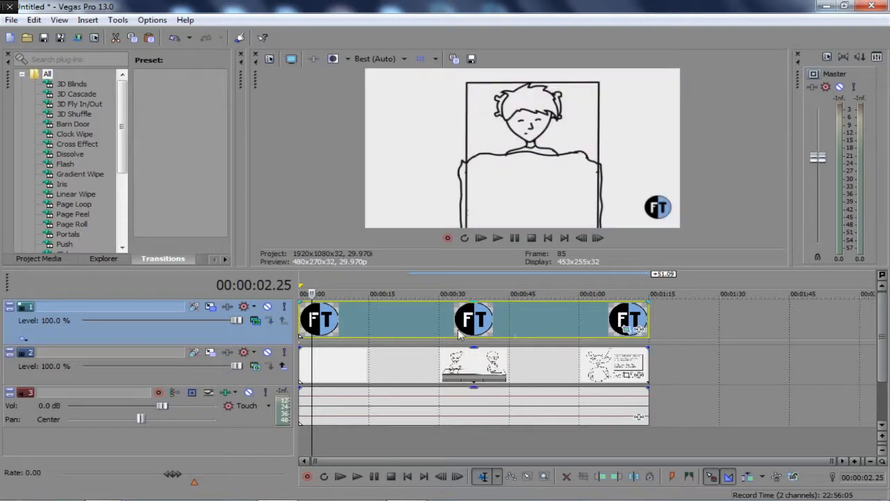
mouse_move(312, 370)
left_mouse_down()
mouse_move(468, 363)
mouse_move(588, 373)
left_mouse_up()
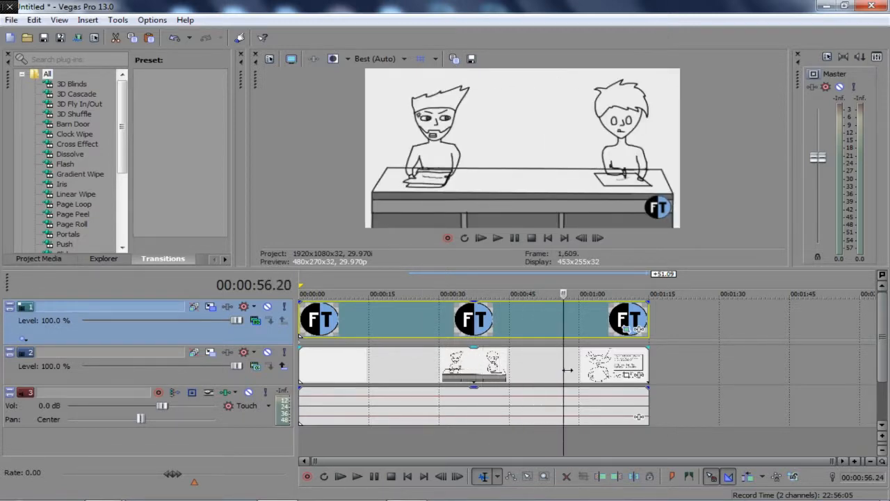